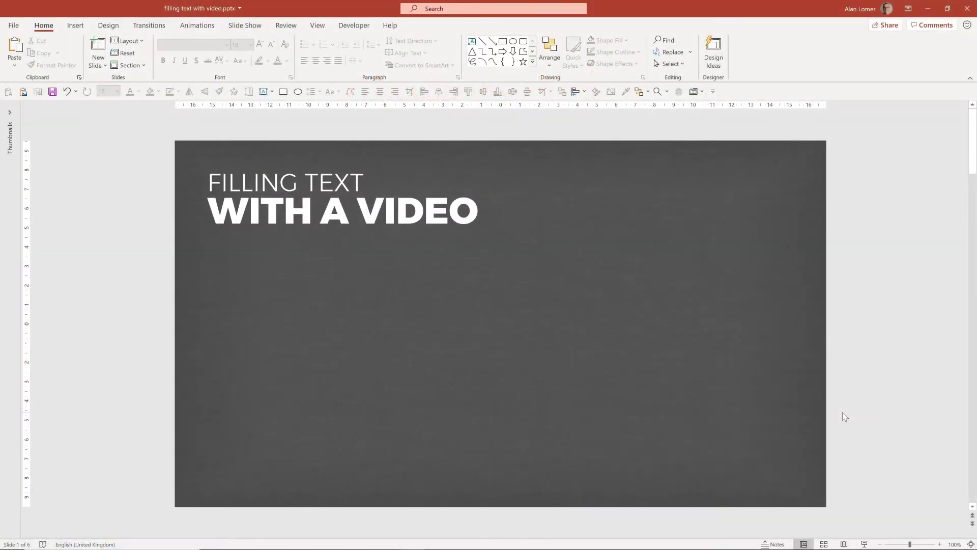
Step: Move to slide 2, select the large FOREST text, and pick the Rectangle shape
{"action": "key", "text": "Page_Down"}
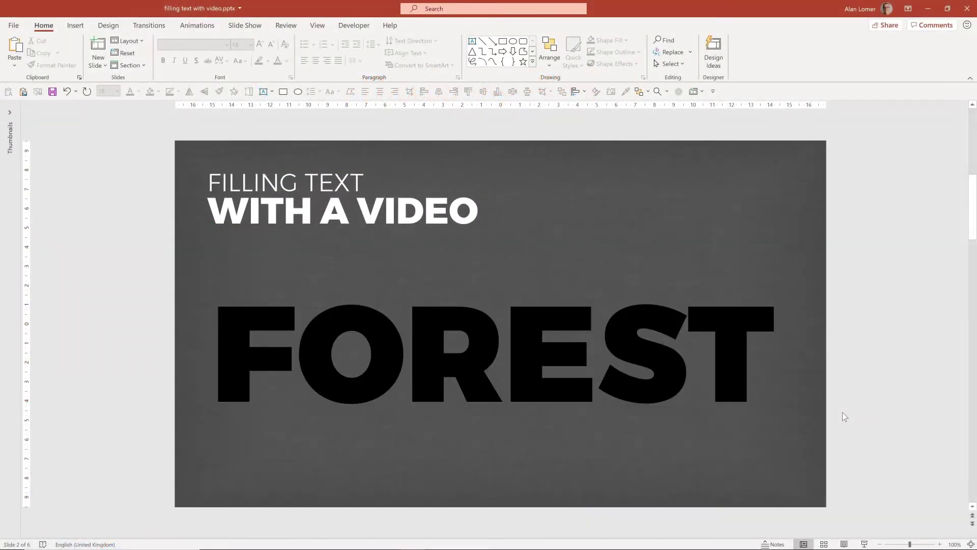
{"action": "left_click_drag", "start_coordinate": [215, 351], "coordinate": [794, 337]}
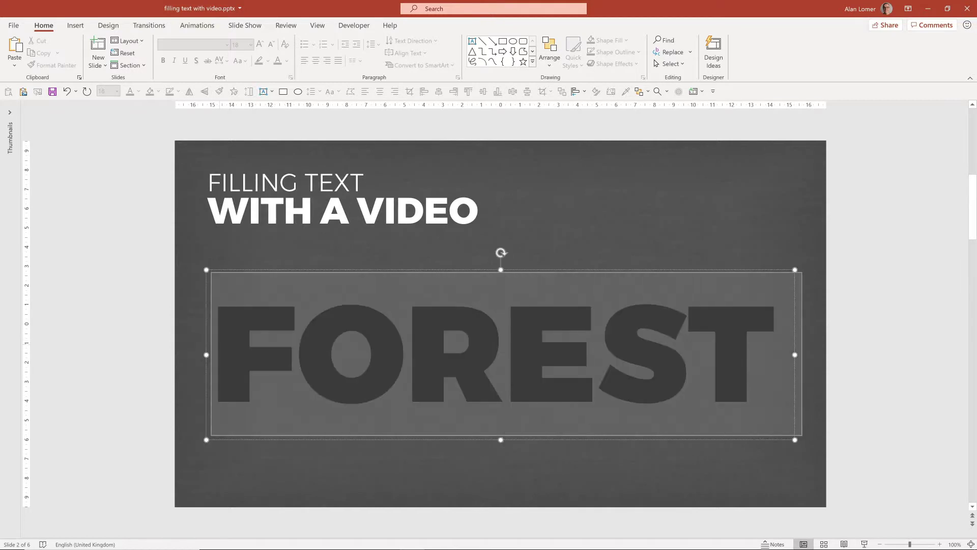
{"action": "left_click", "coordinate": [283, 91]}
Step: Draw a rectangle covering the whole slide and give it no outline
{"action": "left_click_drag", "start_coordinate": [177, 140], "coordinate": [825, 506]}
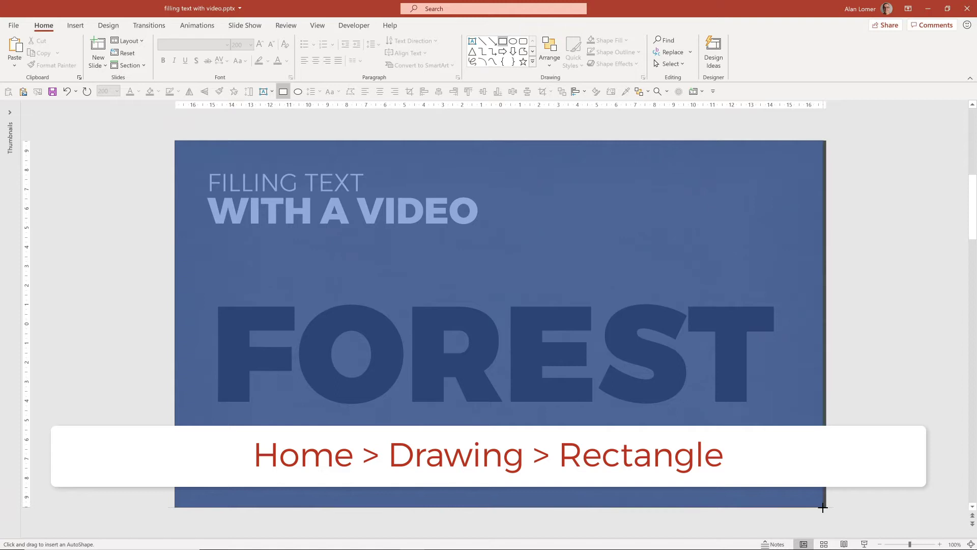
{"action": "left_click_drag", "start_coordinate": [825, 505], "coordinate": [826, 507]}
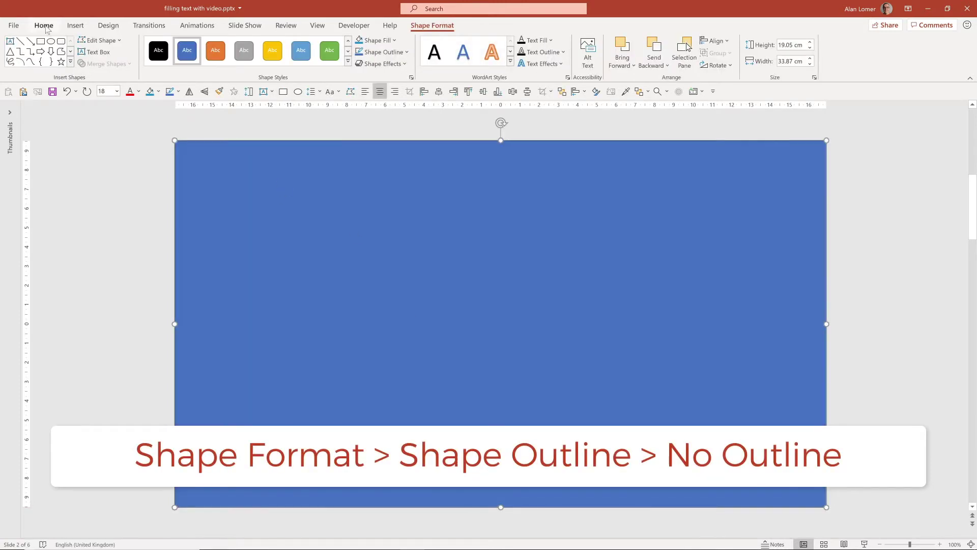
{"action": "left_click", "coordinate": [373, 52]}
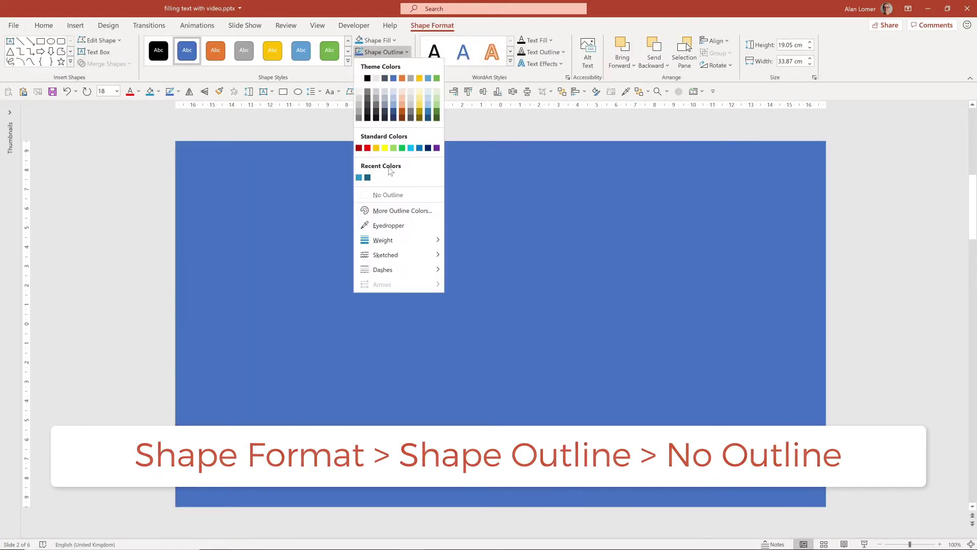
{"action": "left_click", "coordinate": [387, 192]}
Step: Fill the rectangle with the recent teal-blue and send it to the back
{"action": "left_click", "coordinate": [375, 40]}
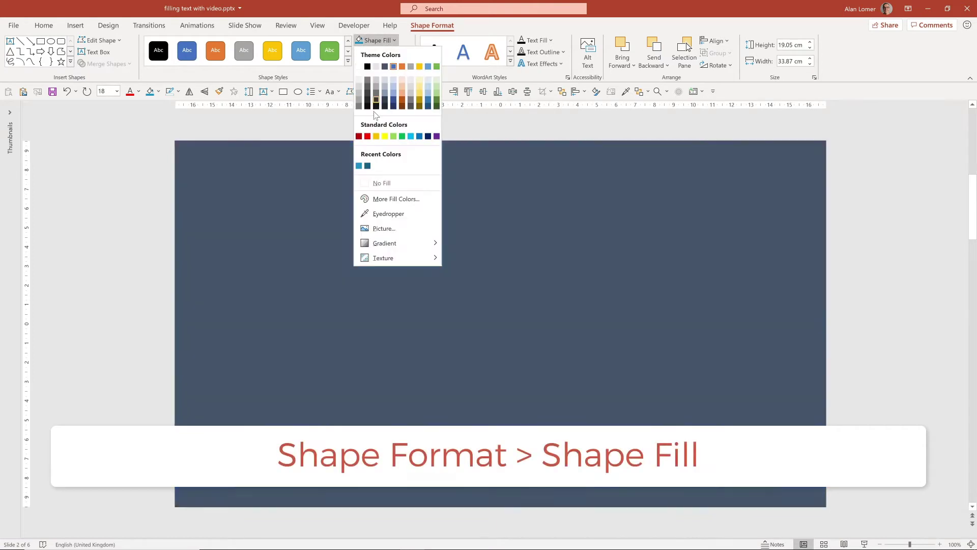
{"action": "left_click", "coordinate": [359, 166]}
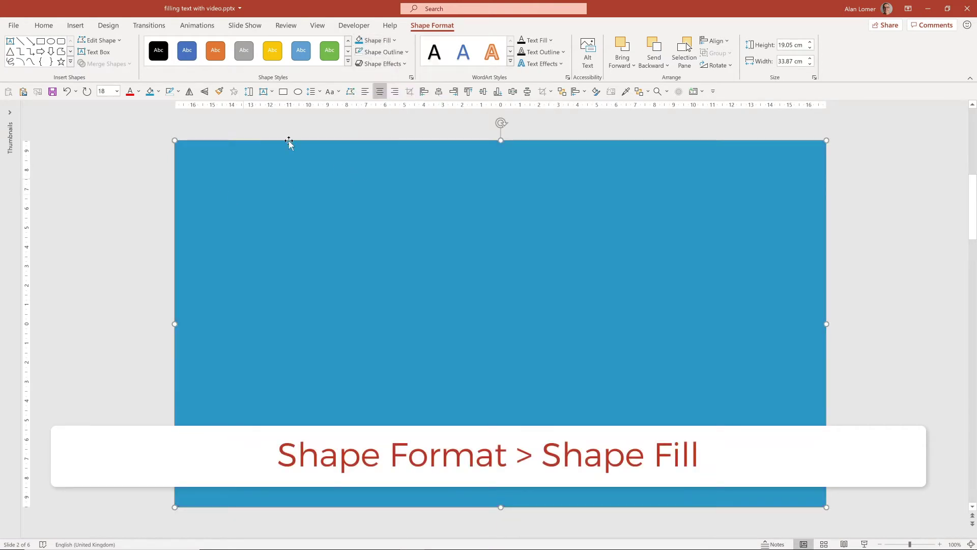
{"action": "right_click", "coordinate": [267, 158]}
{"action": "left_click", "coordinate": [303, 294]}
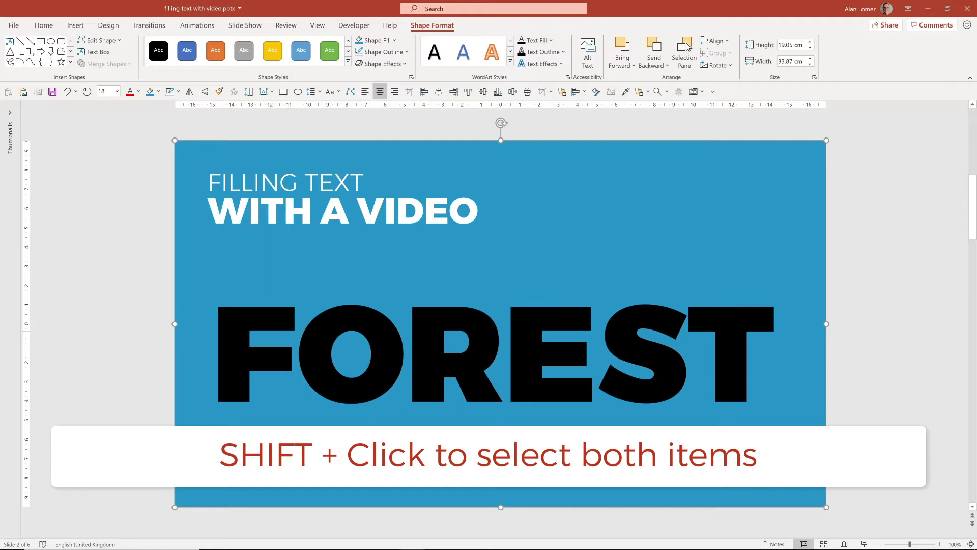
Step: Select the FOREST text with the blue rectangle and apply Merge Shapes > Combine
{"action": "left_click", "coordinate": [221, 331], "text": "shift"}
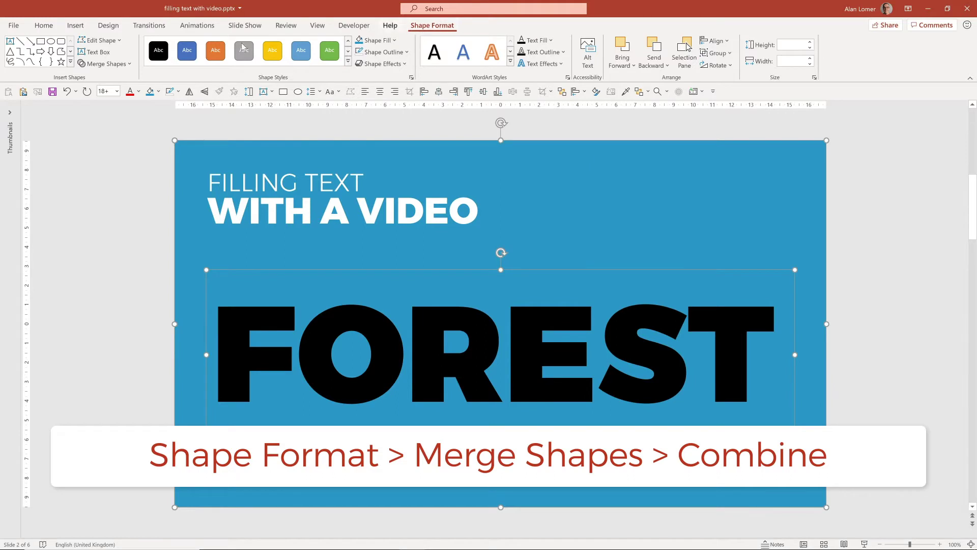
{"action": "left_click", "coordinate": [107, 64]}
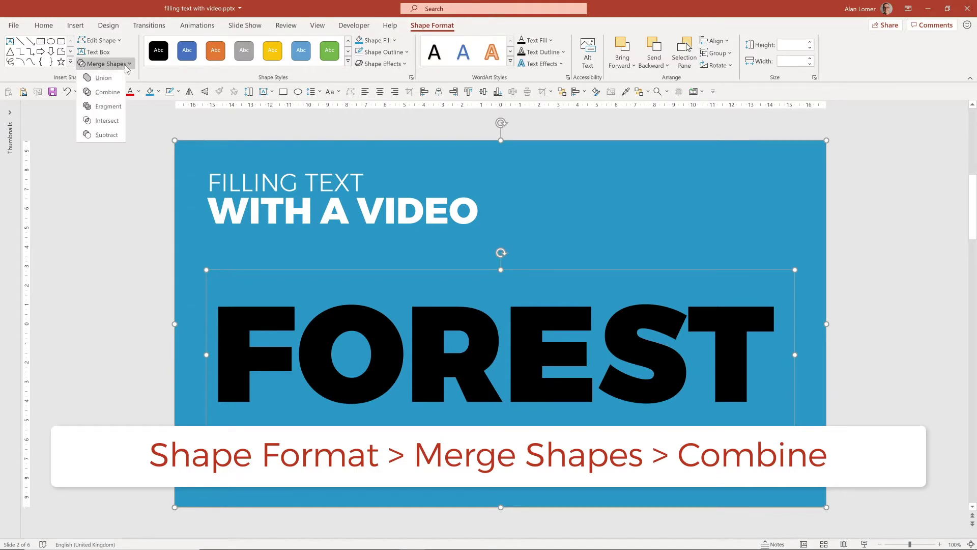
{"action": "left_click", "coordinate": [107, 91]}
{"action": "left_click", "coordinate": [66, 270]}
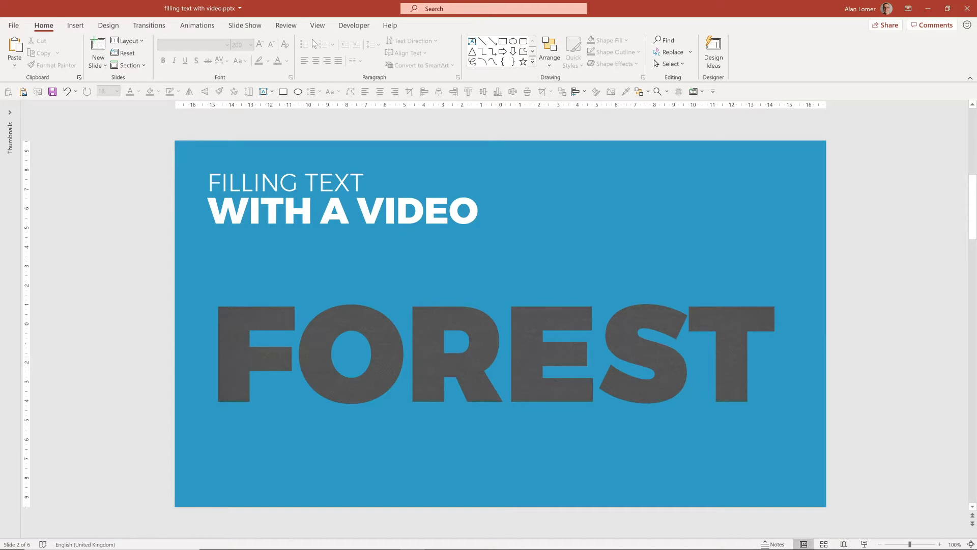
Step: Insert trees.mp4 onto slide 2 using Video on My PC
{"action": "left_click", "coordinate": [76, 28]}
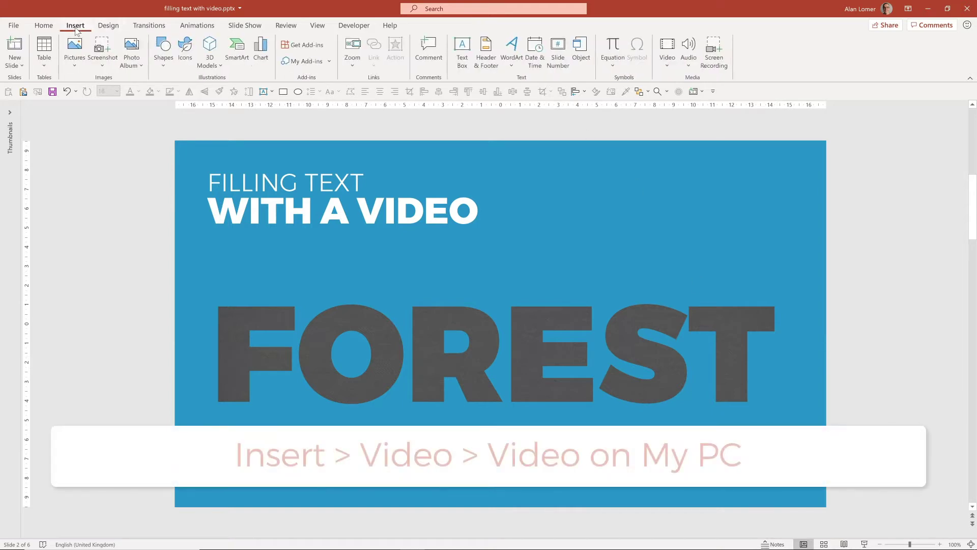
{"action": "left_click", "coordinate": [663, 60]}
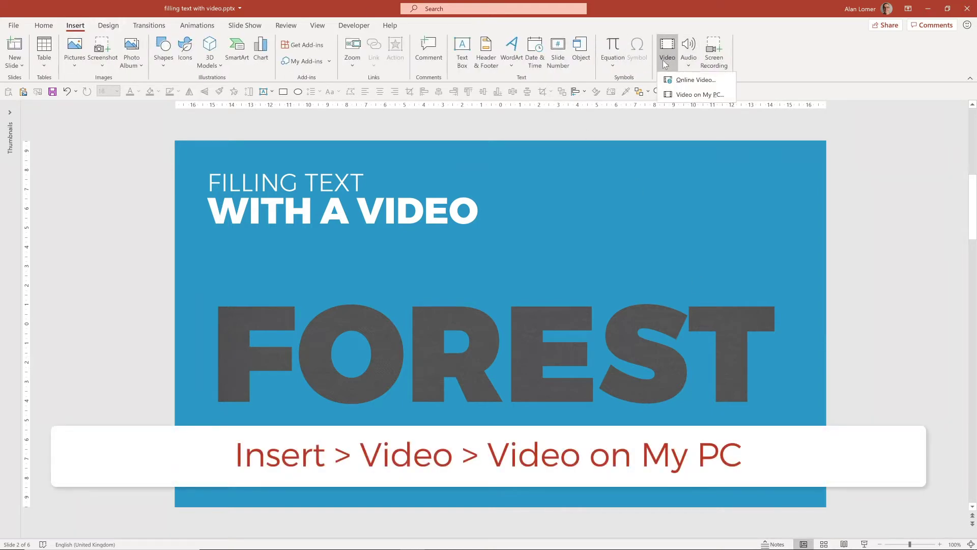
{"action": "left_click", "coordinate": [682, 96]}
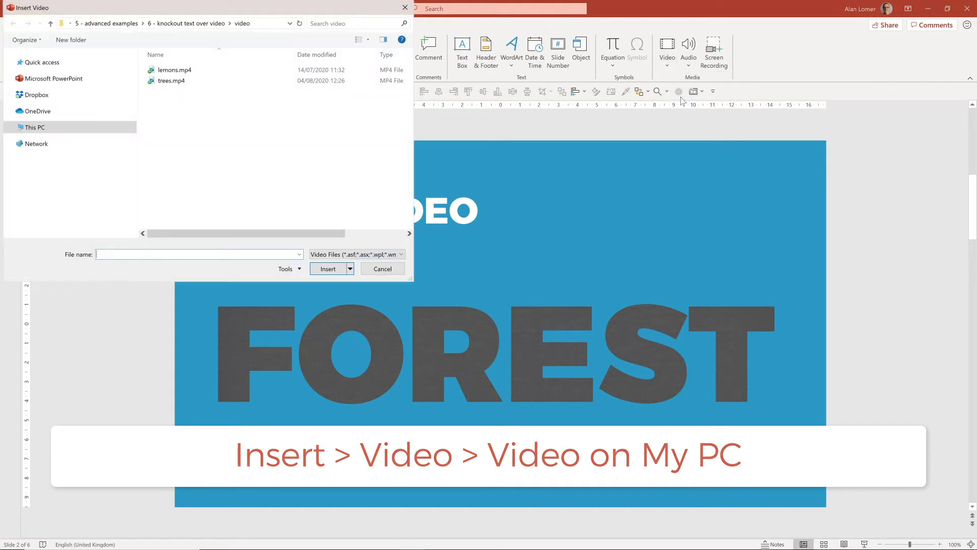
{"action": "double_click", "coordinate": [164, 81]}
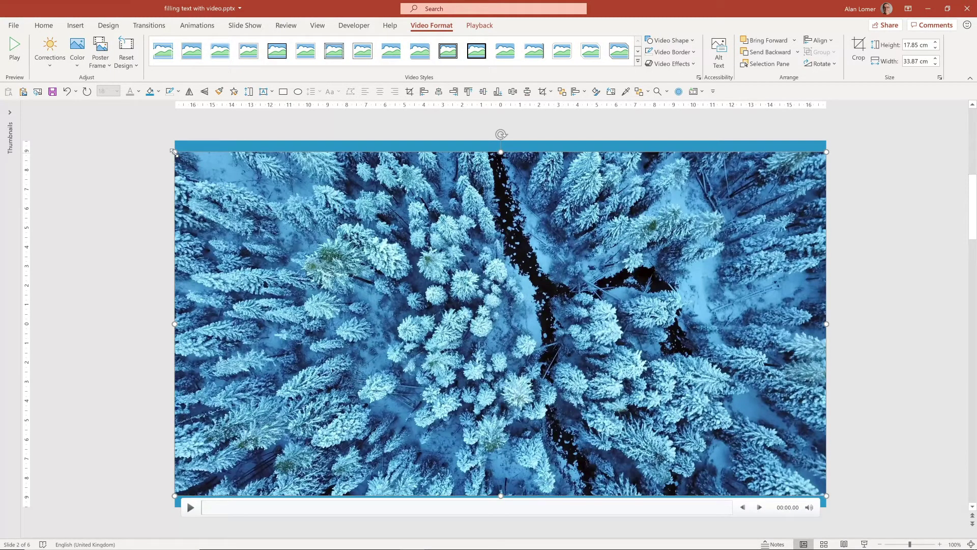
Step: Shrink the forest video from both corners and send it behind the blue shape
{"action": "mouse_move", "coordinate": [174, 152]}
{"action": "left_mouse_down"}
{"action": "mouse_move", "coordinate": [207, 208]}
{"action": "mouse_move", "coordinate": [194, 196]}
{"action": "left_mouse_up"}
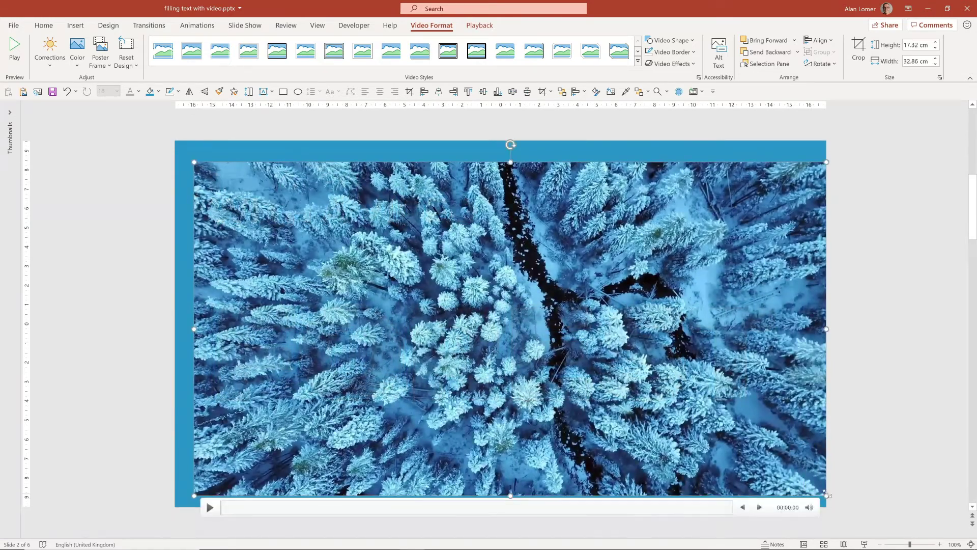
{"action": "left_click_drag", "start_coordinate": [828, 496], "coordinate": [800, 477]}
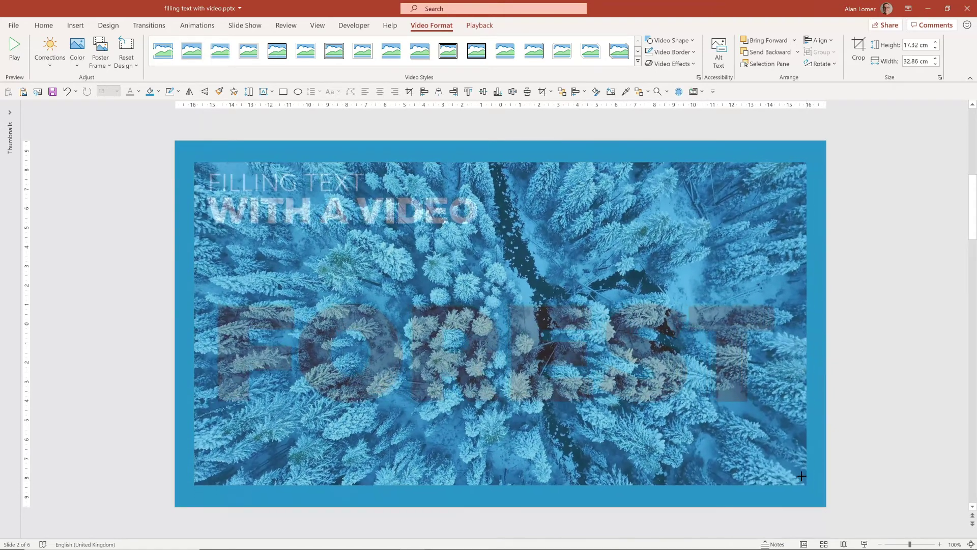
{"action": "right_click", "coordinate": [368, 221]}
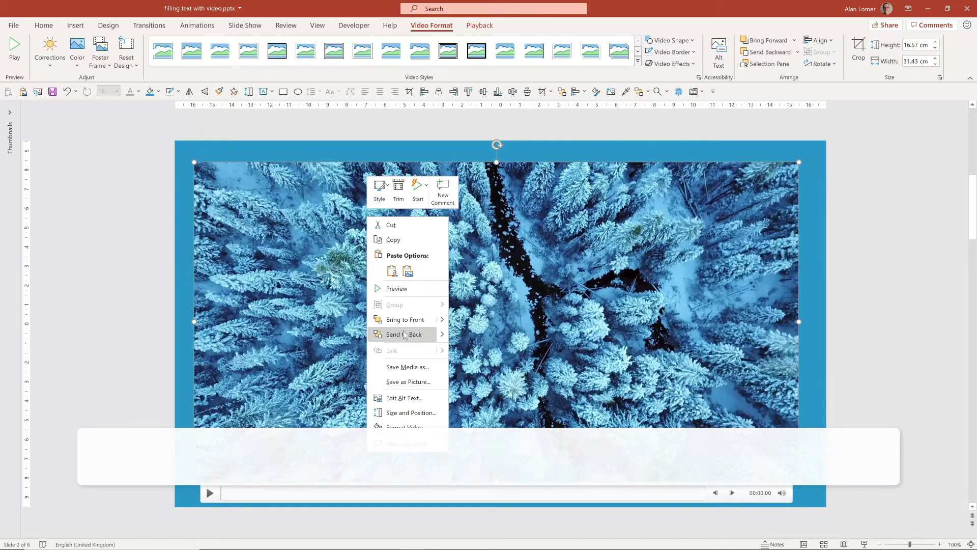
{"action": "left_click", "coordinate": [404, 334]}
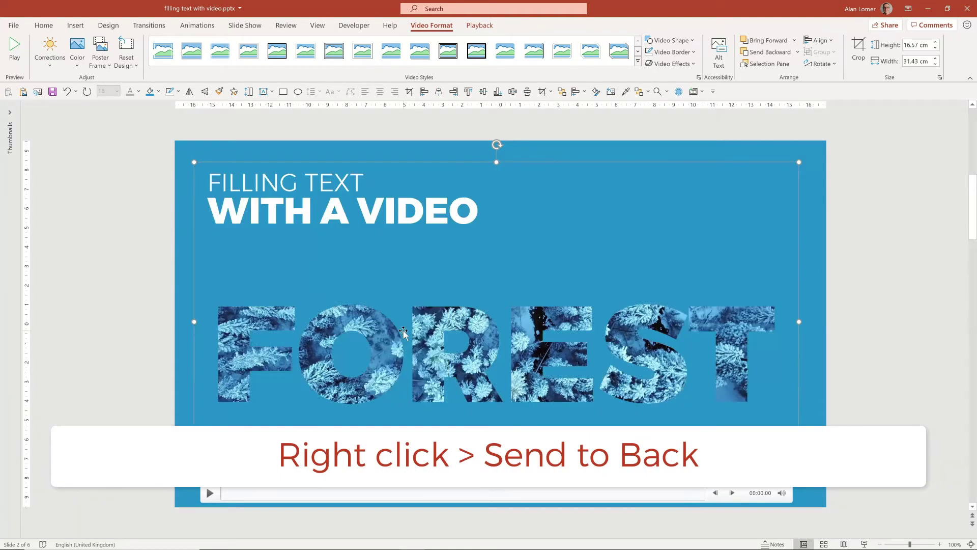
Step: Set the video's Playback Start to Automatically and turn on Loop until Stopped
{"action": "left_click", "coordinate": [479, 25]}
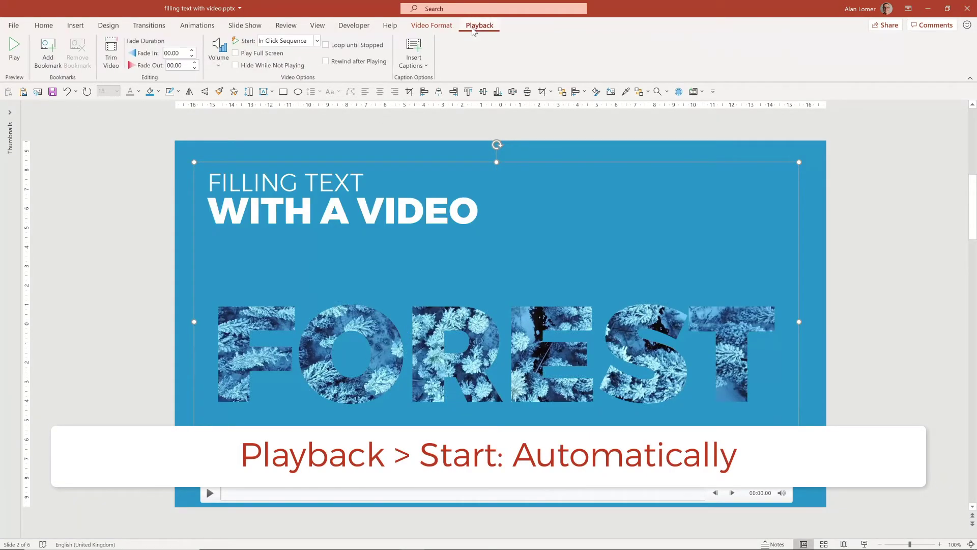
{"action": "left_click", "coordinate": [305, 42]}
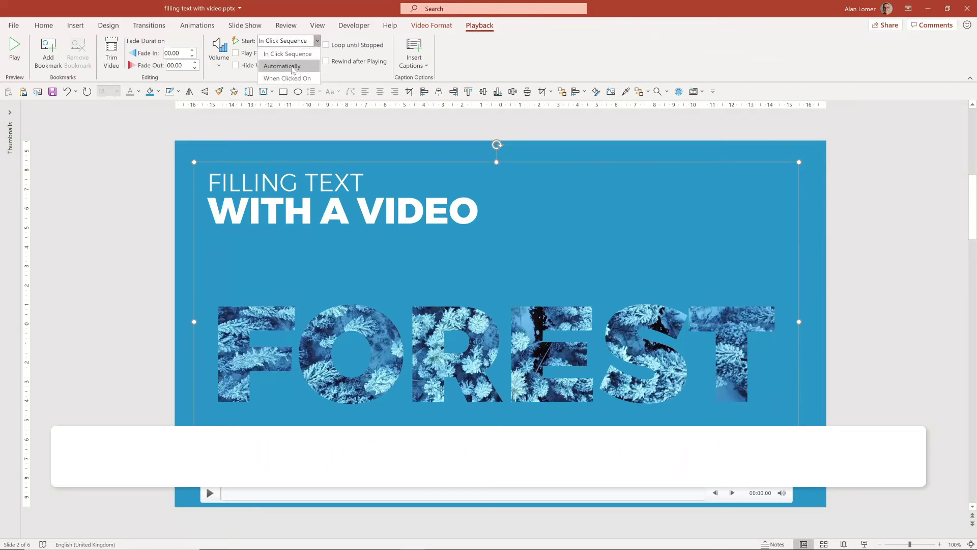
{"action": "left_click", "coordinate": [283, 66]}
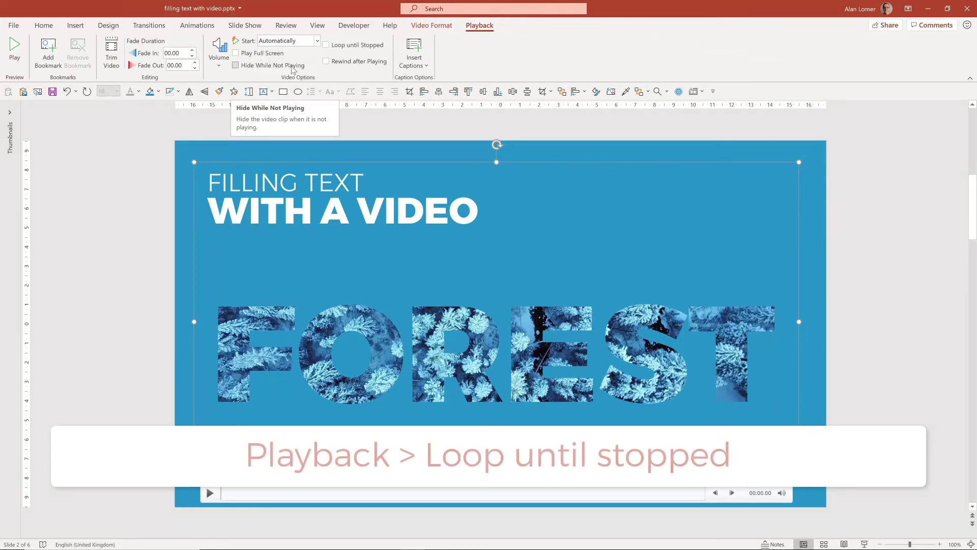
{"action": "left_click", "coordinate": [326, 45]}
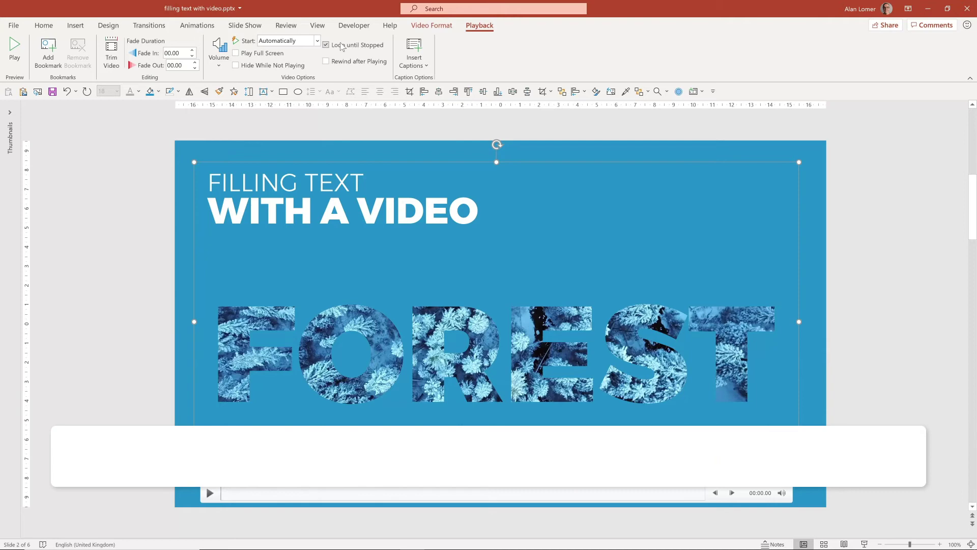